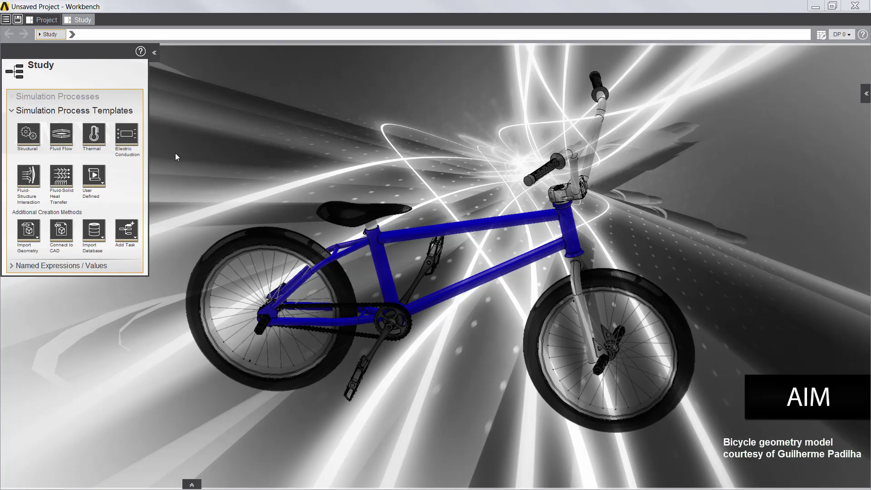
Step: Create a Structural simulation with fatigue results on and automatic contact detection off
{"action": "left_click", "coordinate": [28, 134]}
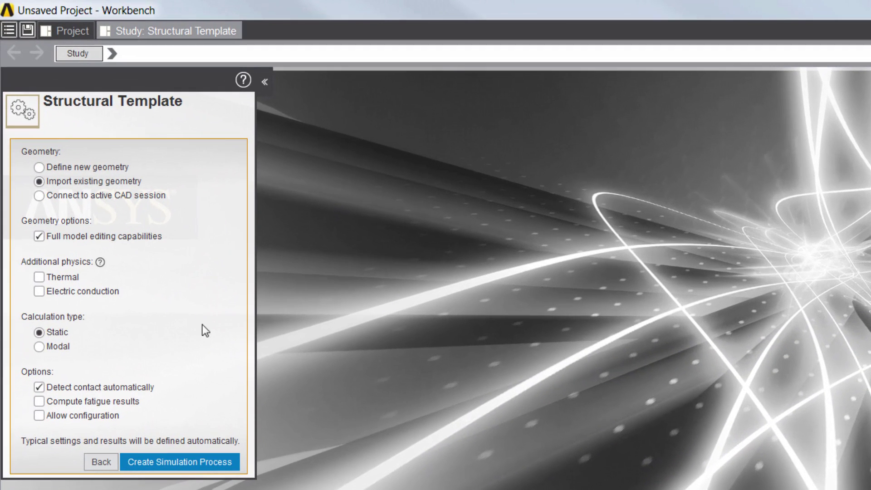
{"action": "left_click", "coordinate": [106, 403]}
{"action": "left_click", "coordinate": [211, 461]}
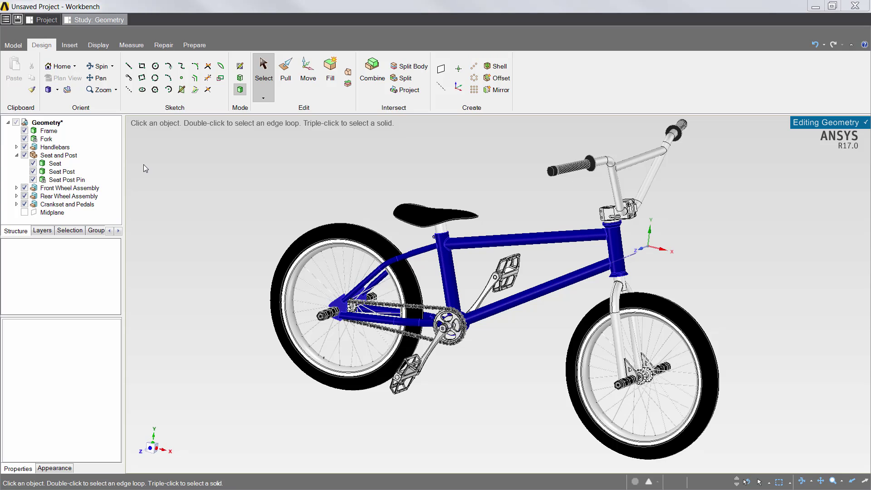
Step: Hide the handlebars, seat, front and rear wheels, and crankset with pedals
{"action": "left_click", "coordinate": [25, 147]}
{"action": "left_click", "coordinate": [33, 163]}
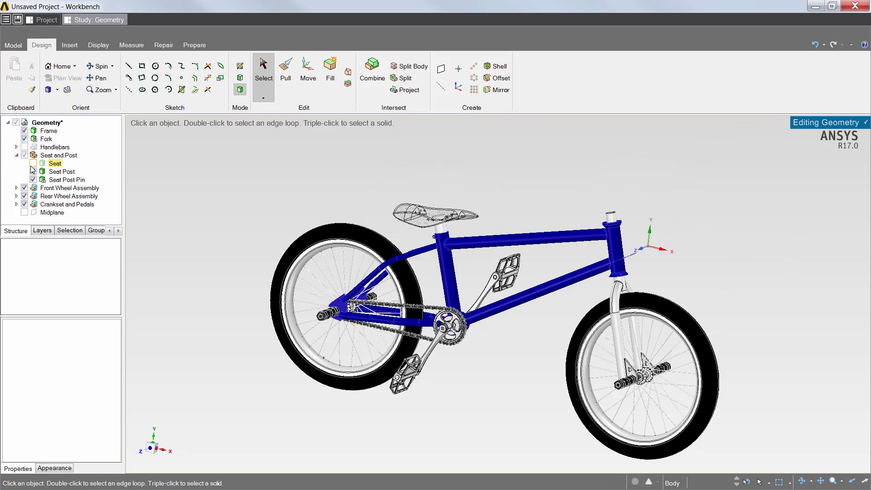
{"action": "left_click", "coordinate": [25, 188]}
{"action": "left_click", "coordinate": [24, 196]}
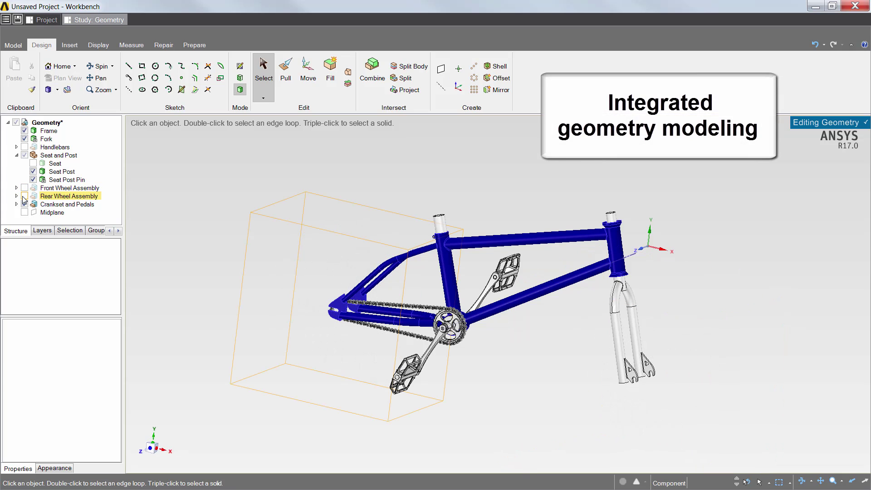
{"action": "left_click", "coordinate": [25, 204]}
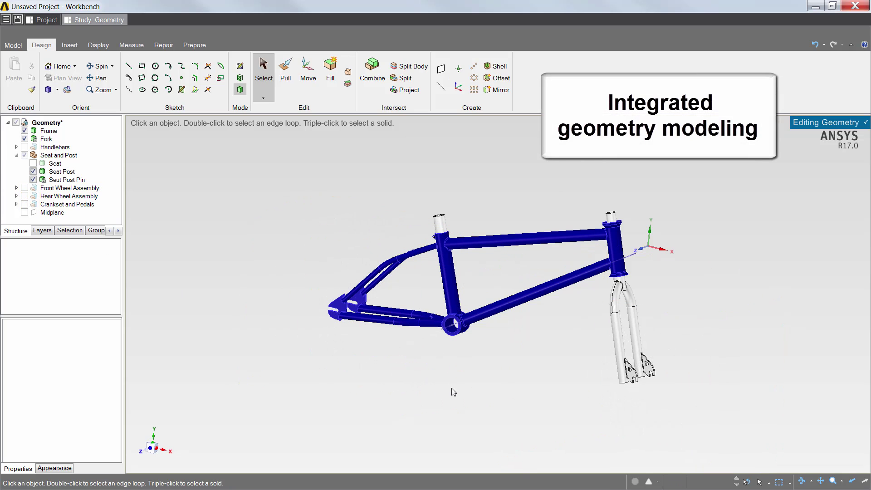
Step: Inspect the remaining frame and start editing the 2mm Tube Thickness dimension
{"action": "scroll", "coordinate": [466, 291], "scroll_direction": "up", "scroll_amount": 4}
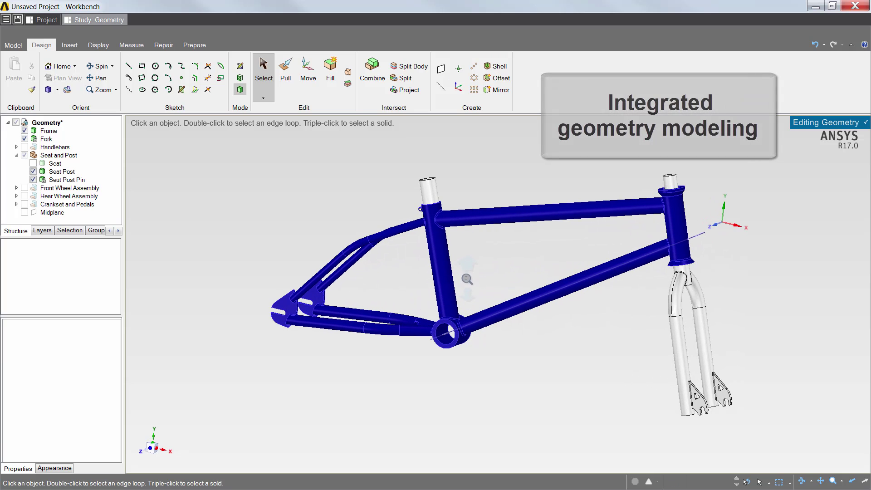
{"action": "mouse_move", "coordinate": [411, 389]}
{"action": "middle_mouse_down"}
{"action": "mouse_move", "coordinate": [494, 387]}
{"action": "mouse_move", "coordinate": [411, 389]}
{"action": "mouse_move", "coordinate": [363, 376]}
{"action": "middle_mouse_up"}
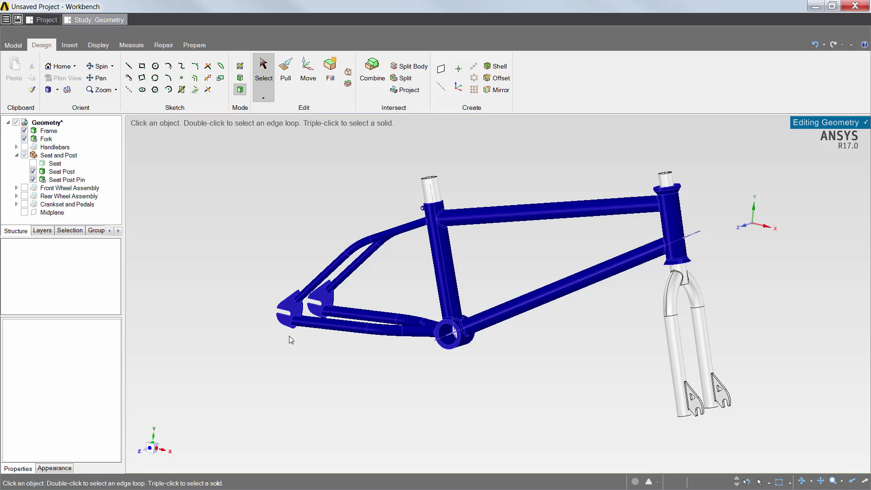
{"action": "left_click", "coordinate": [96, 231]}
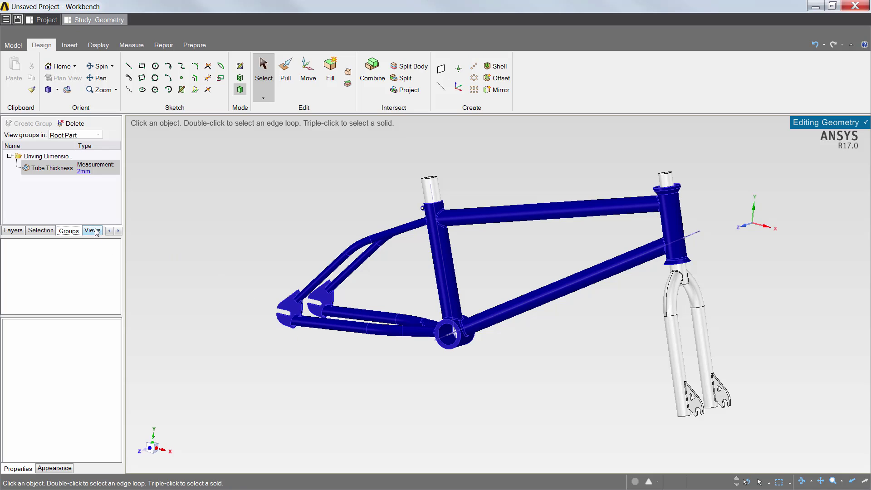
{"action": "left_click", "coordinate": [83, 172]}
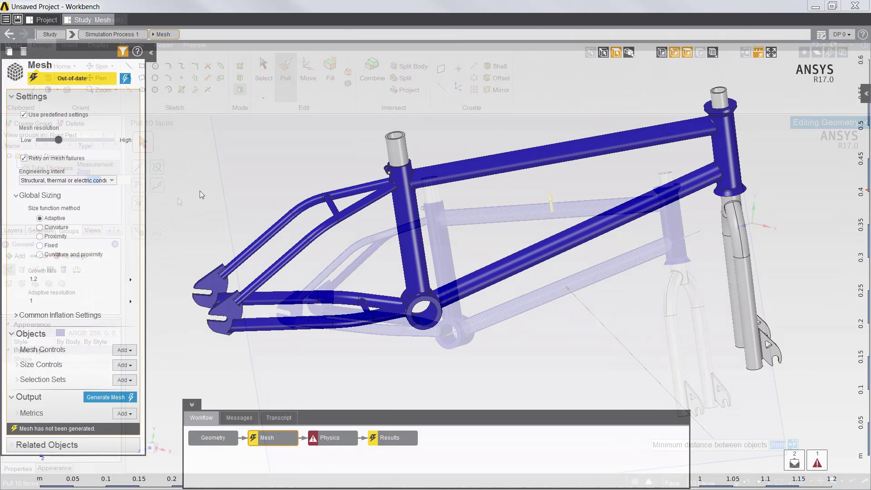
Step: Mesh the frame and fork with Curvature global sizing and inspect the bottom bracket mesh
{"action": "left_click", "coordinate": [59, 231]}
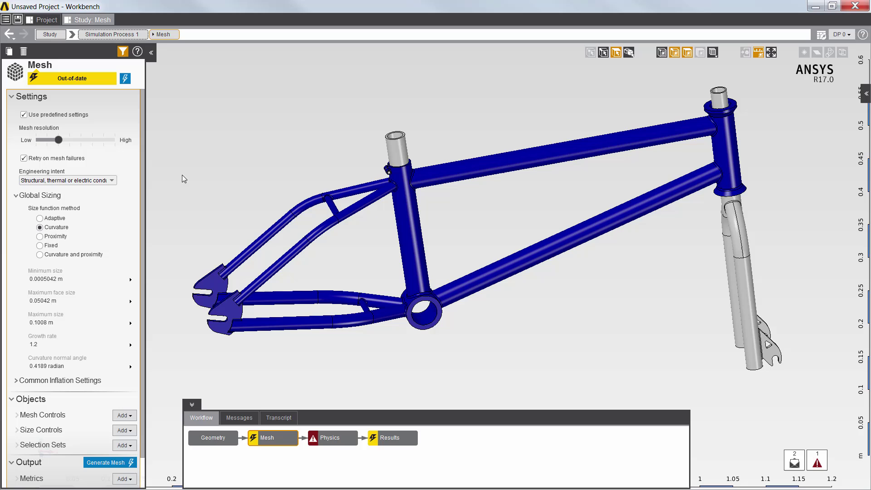
{"action": "right_click", "coordinate": [213, 138]}
{"action": "left_click", "coordinate": [246, 168]}
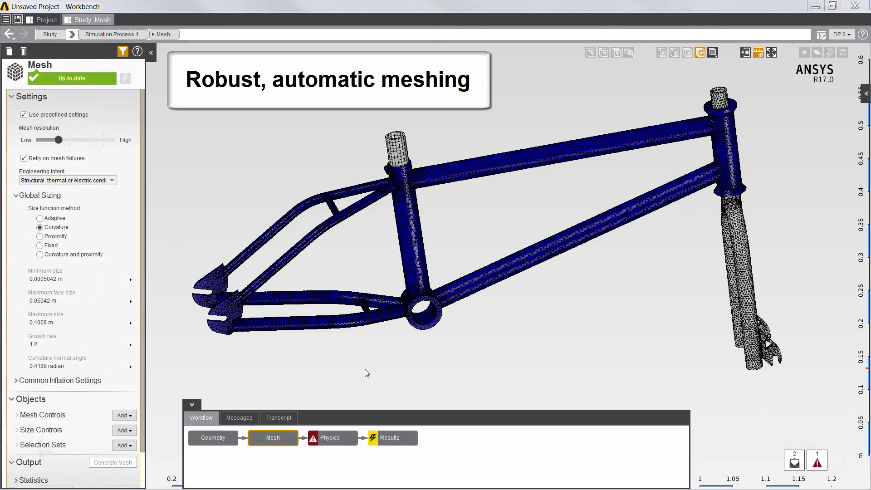
{"action": "middle_click_drag", "start_coordinate": [406, 372], "coordinate": [332, 367]}
{"action": "scroll", "coordinate": [401, 344], "scroll_direction": "up", "scroll_amount": 5}
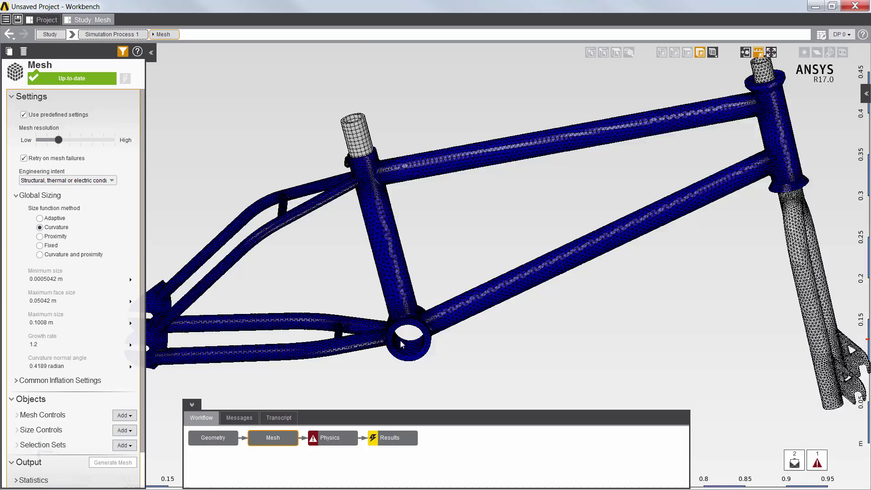
{"action": "scroll", "coordinate": [401, 345], "scroll_direction": "up", "scroll_amount": 6}
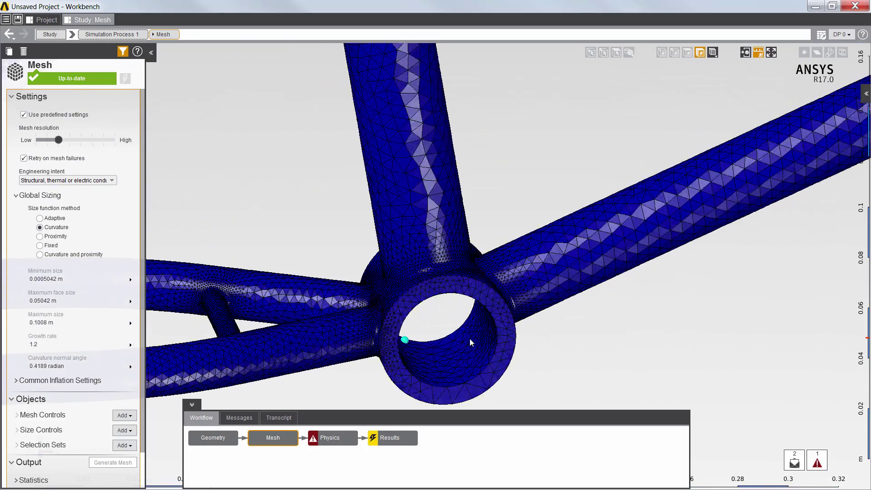
{"action": "middle_click_drag", "start_coordinate": [528, 342], "coordinate": [437, 334]}
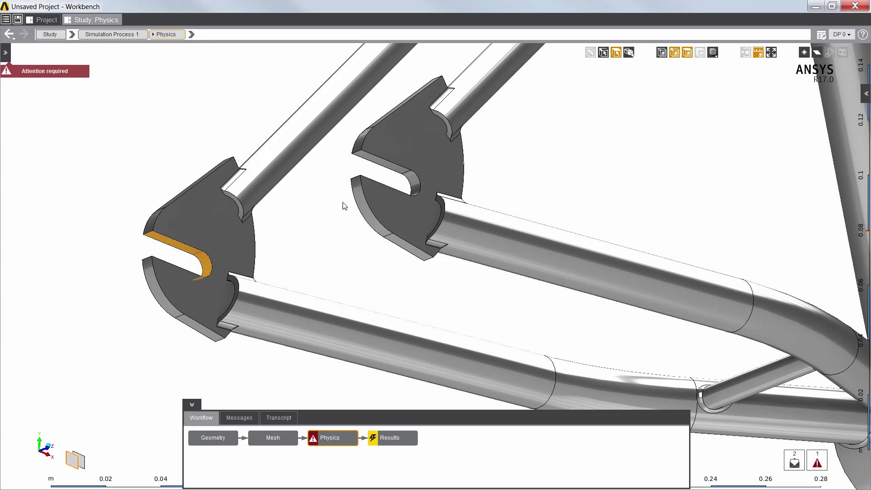
Step: Add supports on the rear dropout slots and the fork dropout slots
{"action": "right_click", "coordinate": [412, 181]}
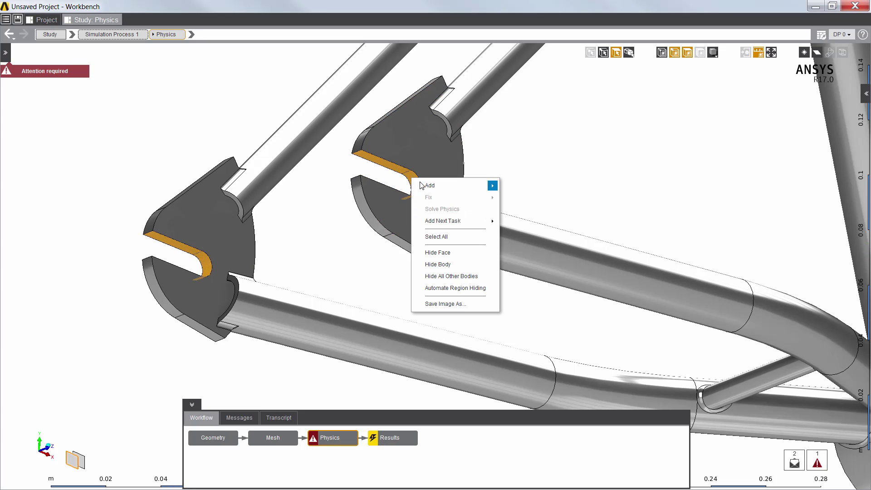
{"action": "mouse_move", "coordinate": [431, 179]}
{"action": "mouse_move", "coordinate": [525, 197]}
{"action": "left_click", "coordinate": [607, 249]}
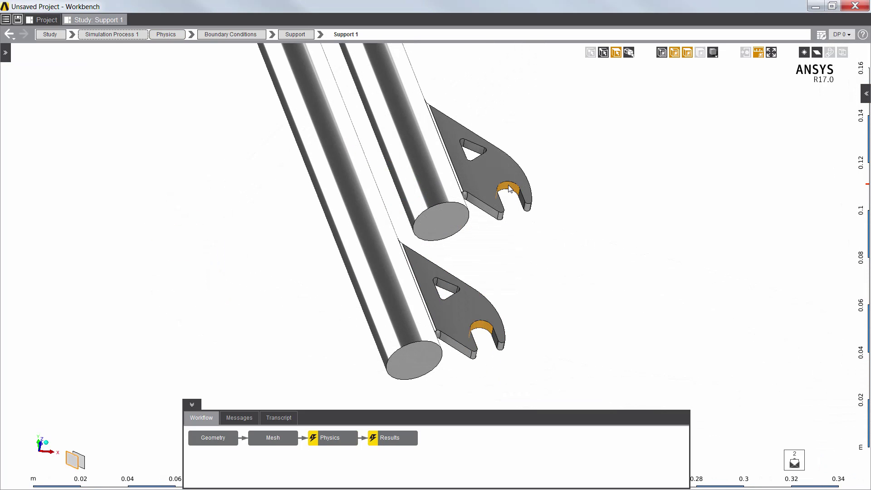
{"action": "right_click", "coordinate": [510, 189]}
{"action": "mouse_move", "coordinate": [531, 206]}
{"action": "mouse_move", "coordinate": [644, 212]}
{"action": "left_click", "coordinate": [701, 272]}
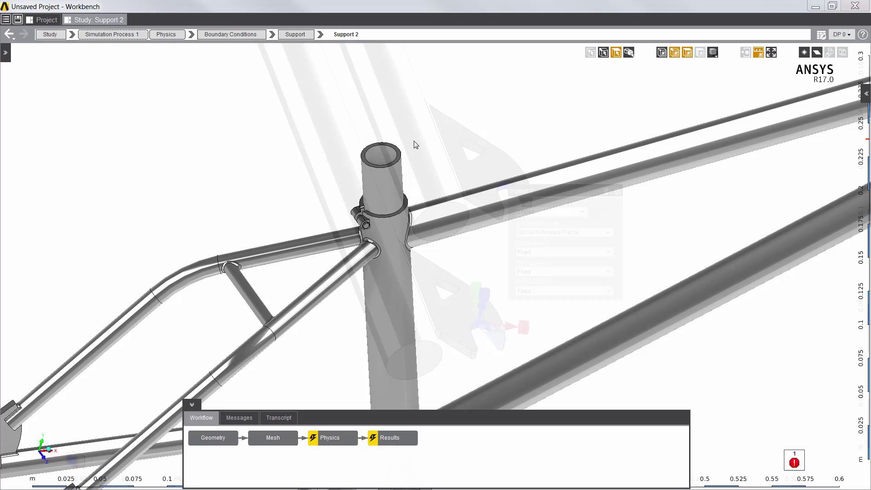
Step: Apply a 1400 N force on the seat tube top face
{"action": "right_click", "coordinate": [399, 157]}
{"action": "mouse_move", "coordinate": [433, 177]}
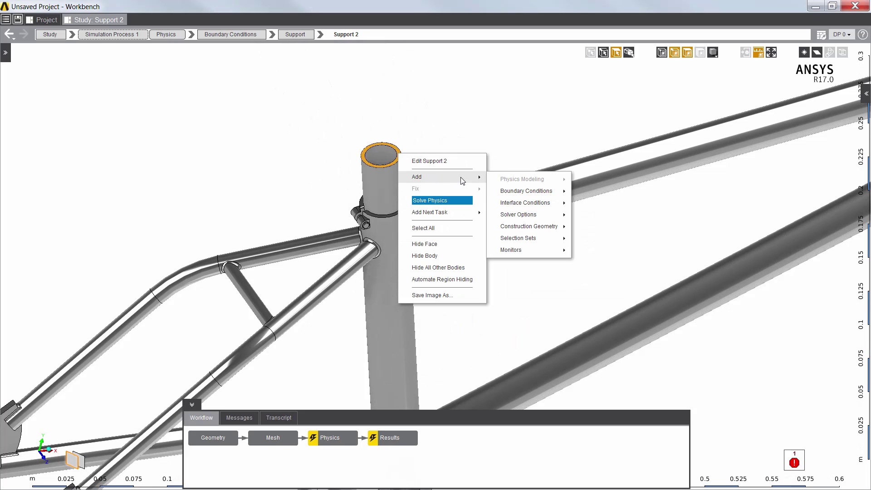
{"action": "mouse_move", "coordinate": [549, 189]}
{"action": "left_click", "coordinate": [591, 210]}
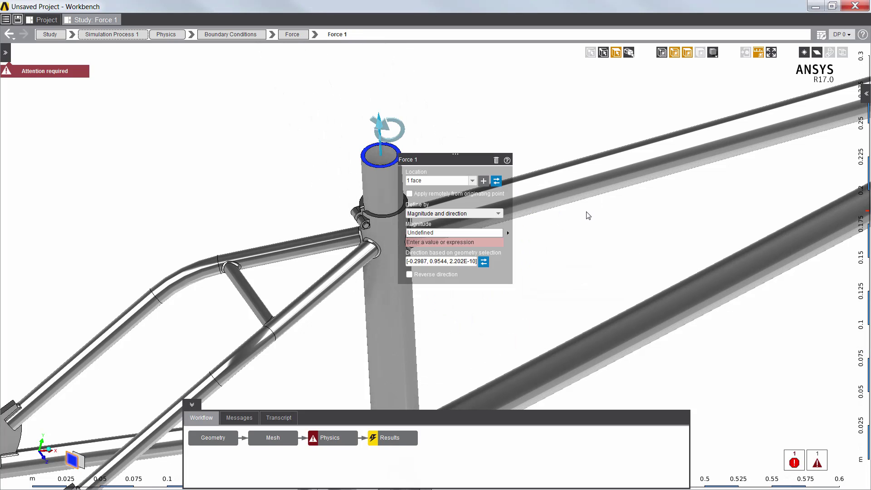
{"action": "left_click", "coordinate": [444, 233]}
{"action": "type", "text": "14"}
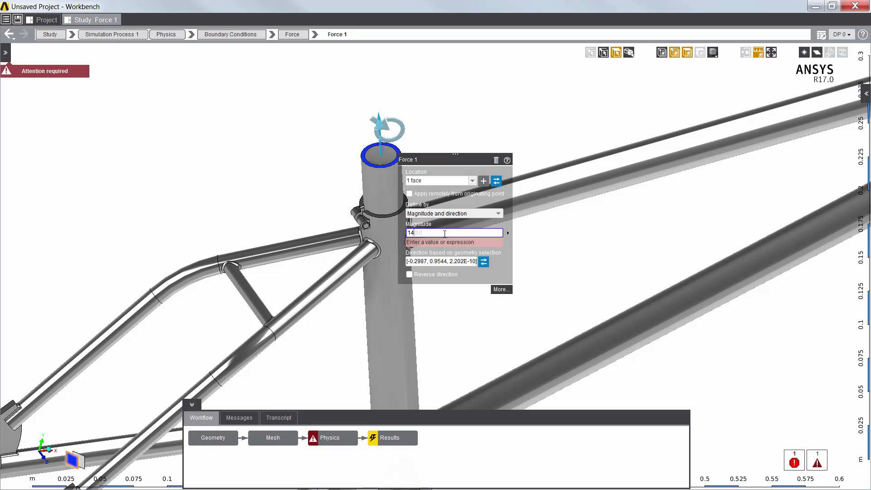
{"action": "type", "text": "00"}
{"action": "key", "text": "Return"}
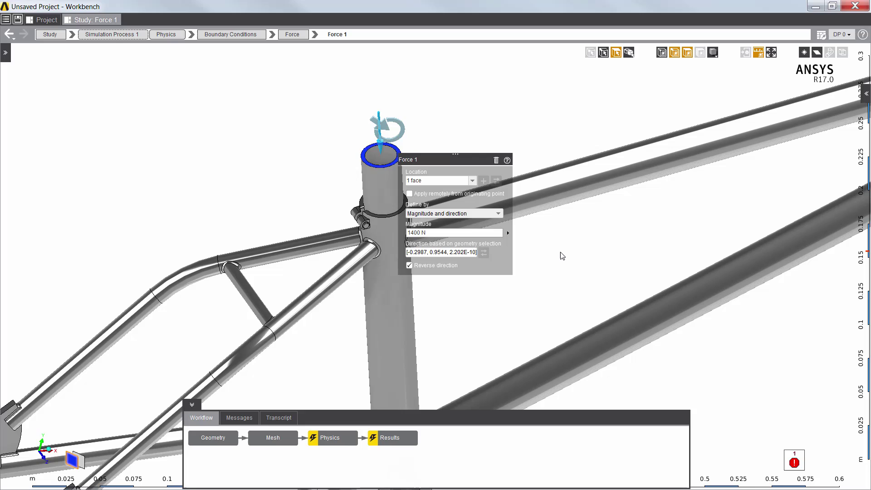
{"action": "left_click", "coordinate": [214, 176]}
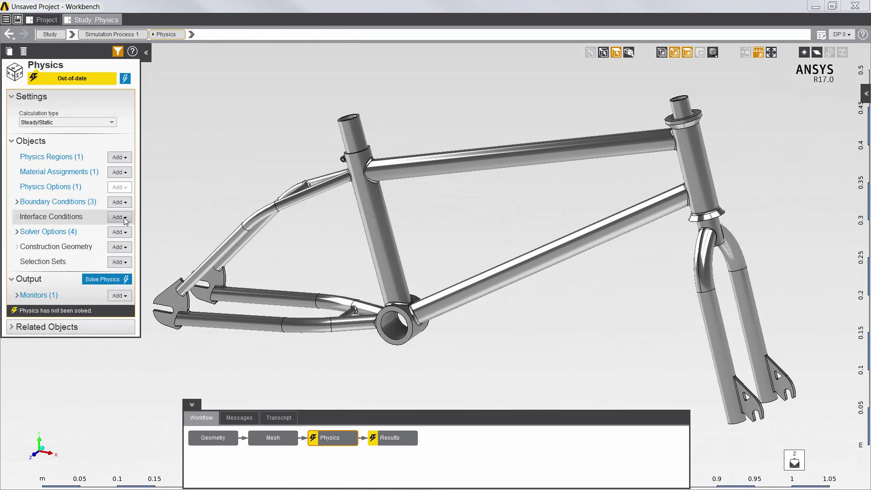
Step: Generate frame contacts with the Interface Generator, review them, and solve the physics
{"action": "left_click", "coordinate": [119, 217]}
{"action": "left_click", "coordinate": [143, 241]}
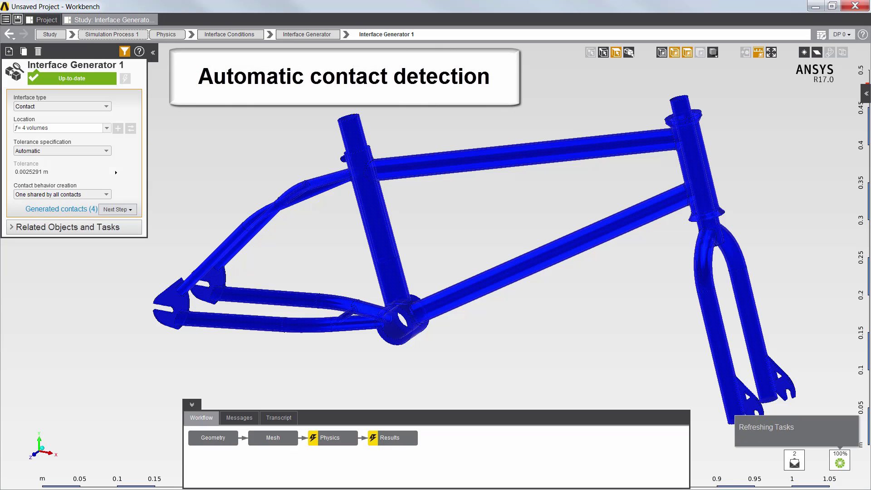
{"action": "left_click", "coordinate": [57, 209]}
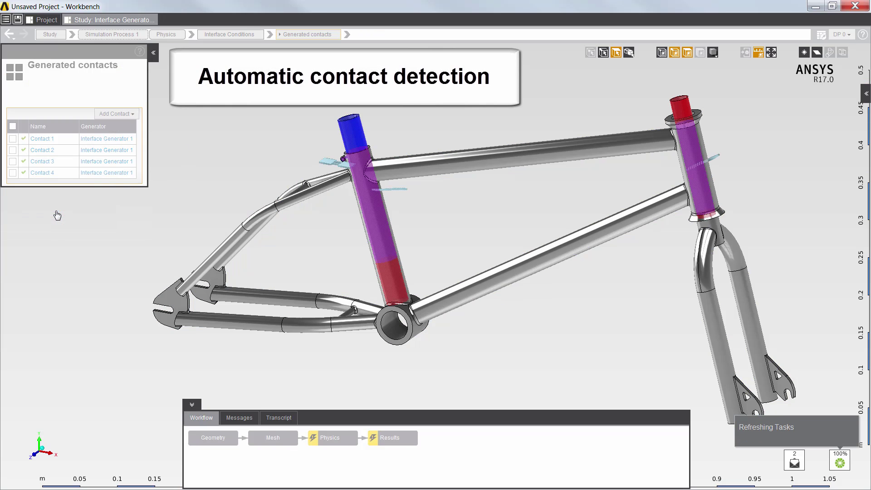
{"action": "mouse_move", "coordinate": [202, 170]}
{"action": "middle_mouse_down"}
{"action": "mouse_move", "coordinate": [383, 176]}
{"action": "mouse_move", "coordinate": [204, 181]}
{"action": "middle_mouse_up"}
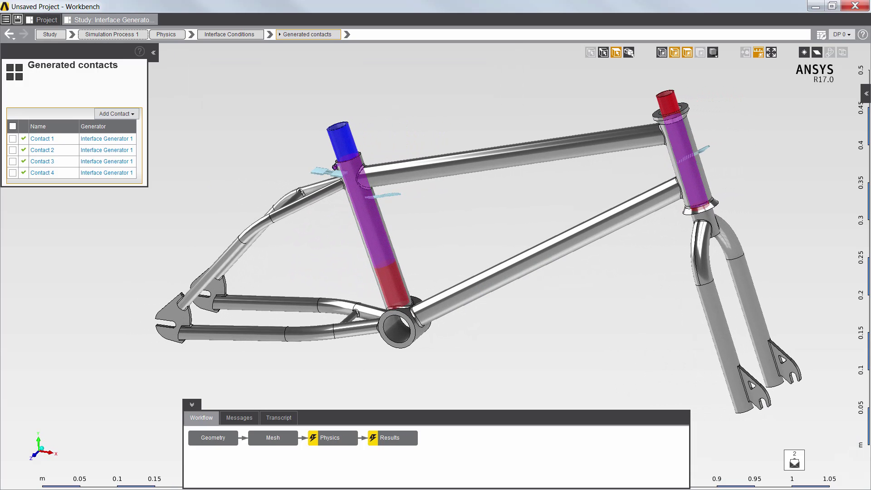
{"action": "right_click", "coordinate": [398, 439]}
{"action": "left_click", "coordinate": [413, 446]}
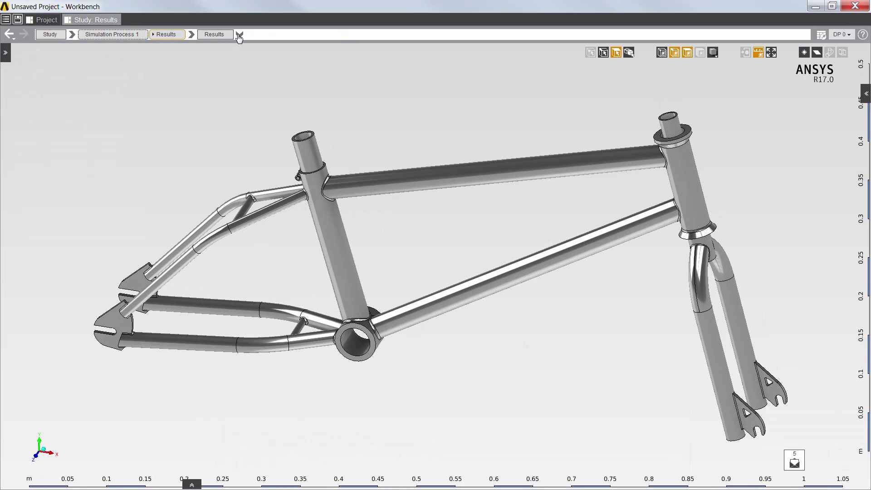
Step: Show the Displacement Magnitude contour and animate the frame's deformation
{"action": "left_click", "coordinate": [239, 34]}
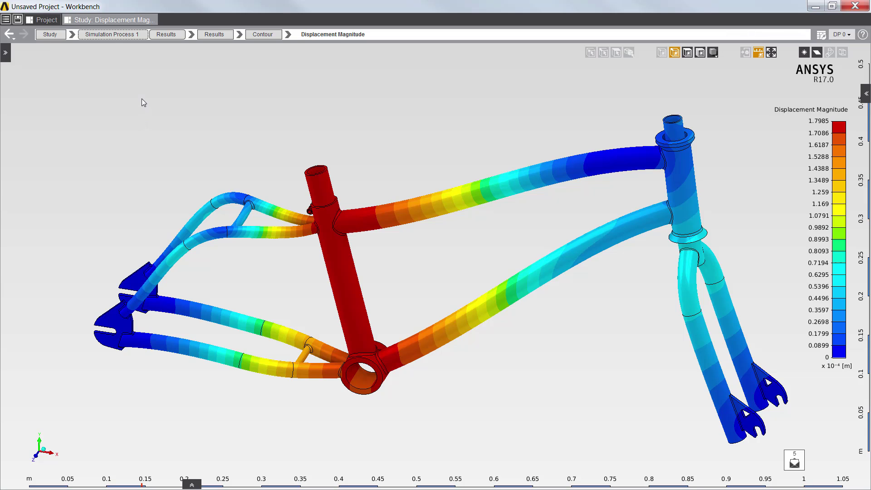
{"action": "right_click", "coordinate": [142, 99]}
{"action": "left_click", "coordinate": [166, 191]}
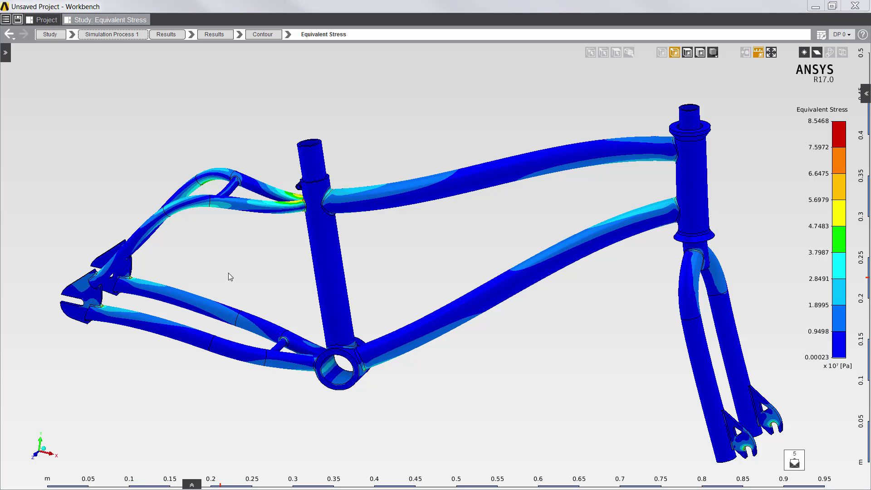
{"action": "middle_click_drag", "start_coordinate": [229, 276], "coordinate": [314, 302]}
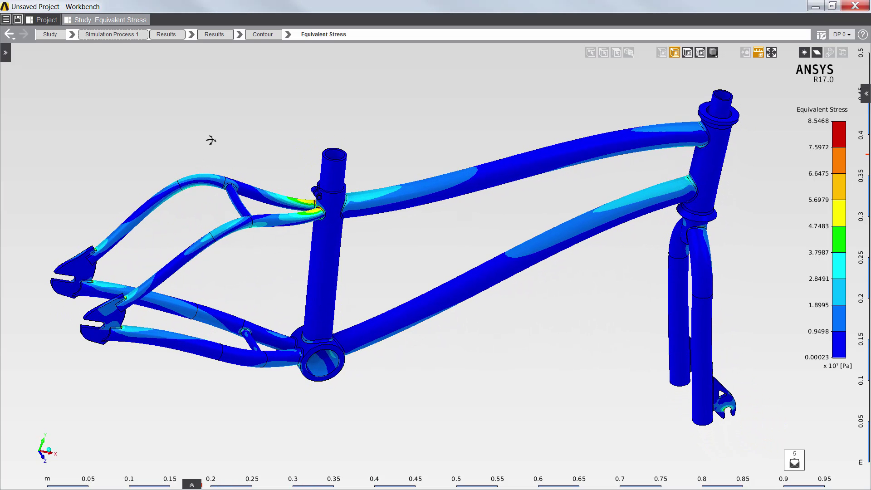
Step: Zoom to the seat-stay junction and show the Fatigue Life contour with its properties
{"action": "right_click_drag", "start_coordinate": [210, 140], "coordinate": [375, 273]}
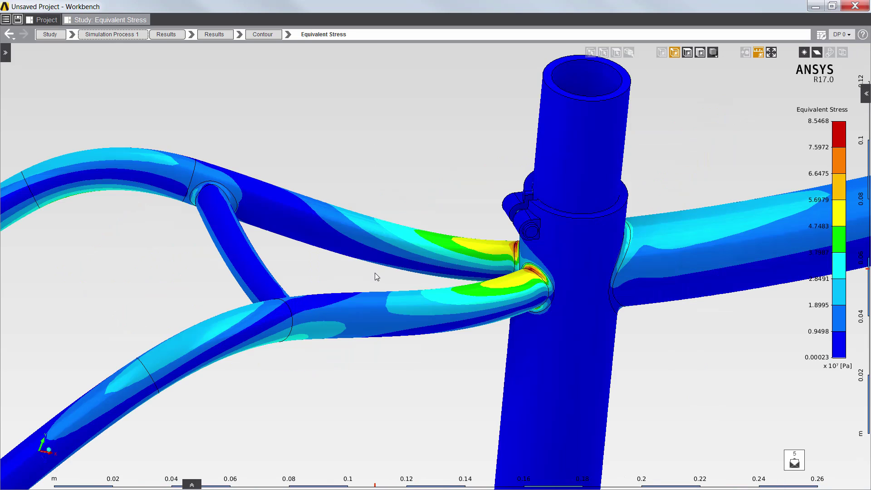
{"action": "left_click", "coordinate": [288, 37]}
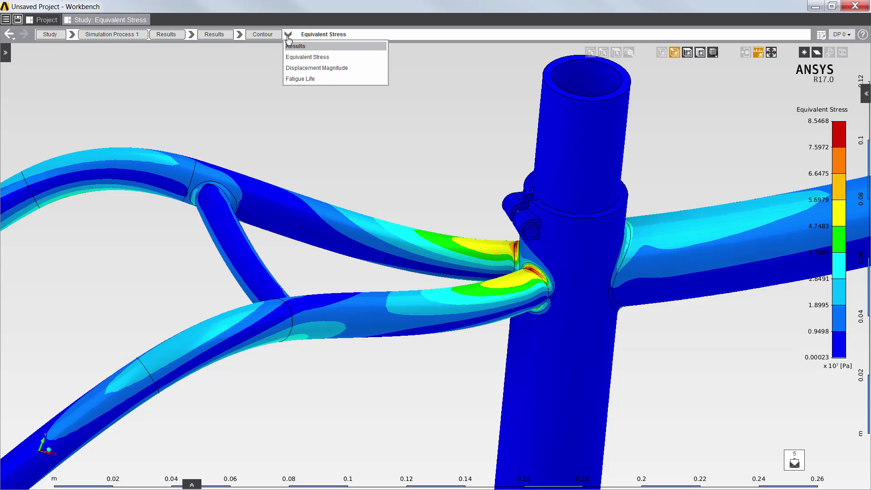
{"action": "left_click", "coordinate": [301, 80]}
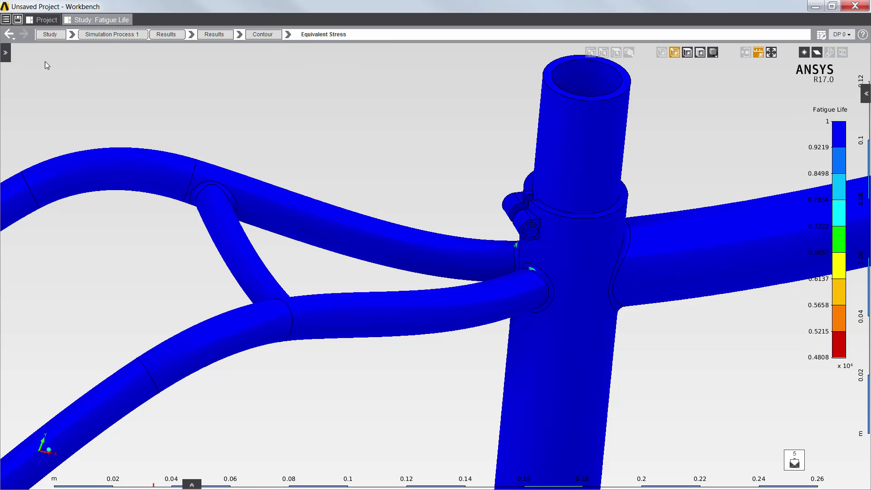
{"action": "left_click", "coordinate": [6, 53]}
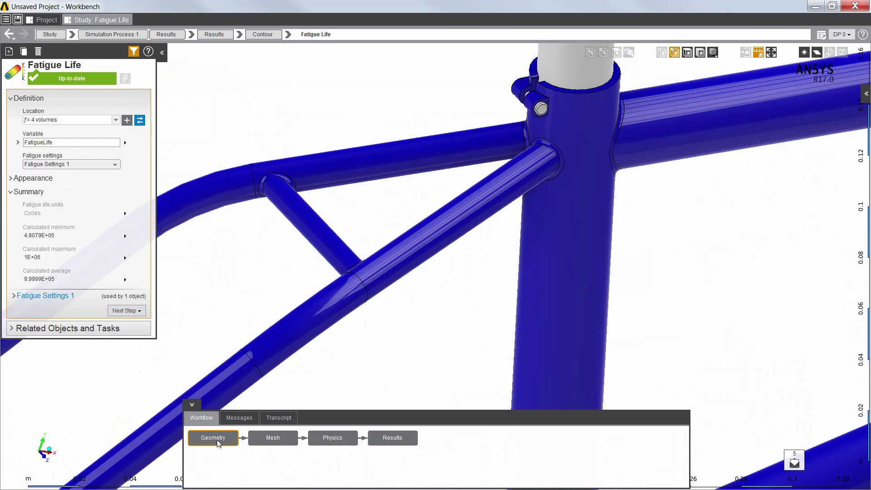
Step: Change Tube Thickness from 2mm to 1mm and update the results
{"action": "right_click", "coordinate": [217, 440]}
{"action": "mouse_move", "coordinate": [279, 410]}
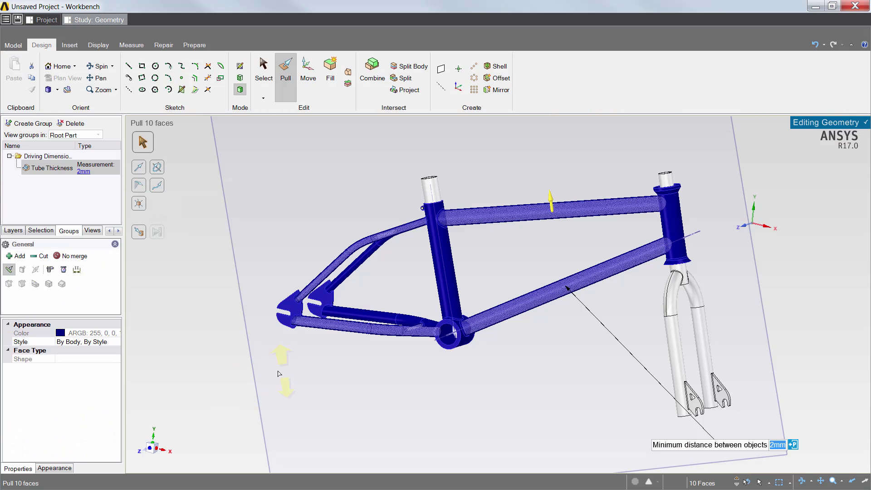
{"action": "left_click", "coordinate": [84, 171]}
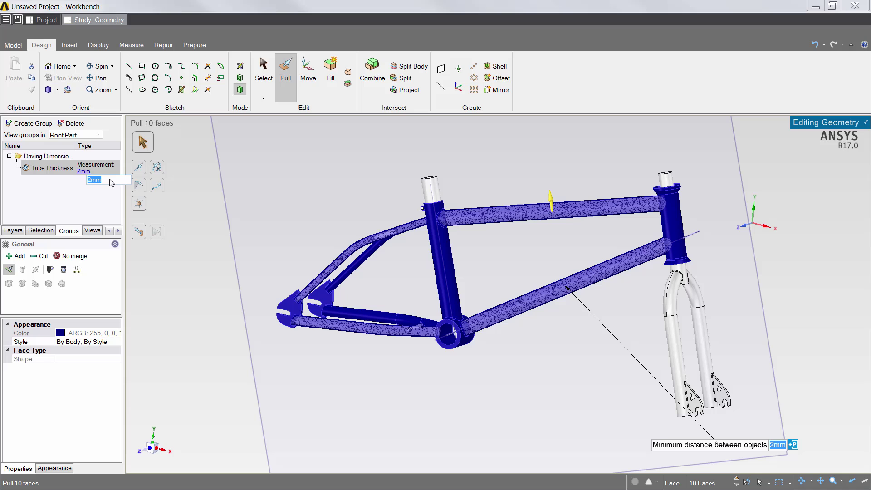
{"action": "type", "text": "1"}
{"action": "key", "text": "Return"}
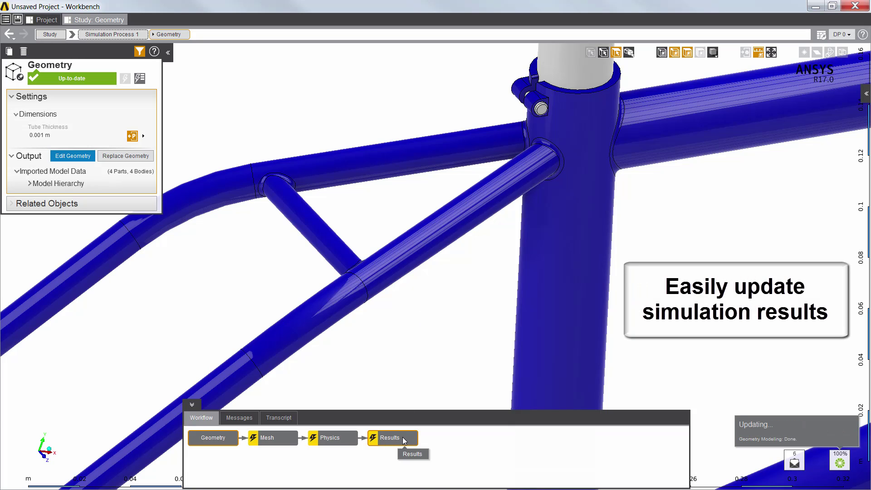
{"action": "right_click", "coordinate": [403, 437]}
{"action": "left_click", "coordinate": [420, 446]}
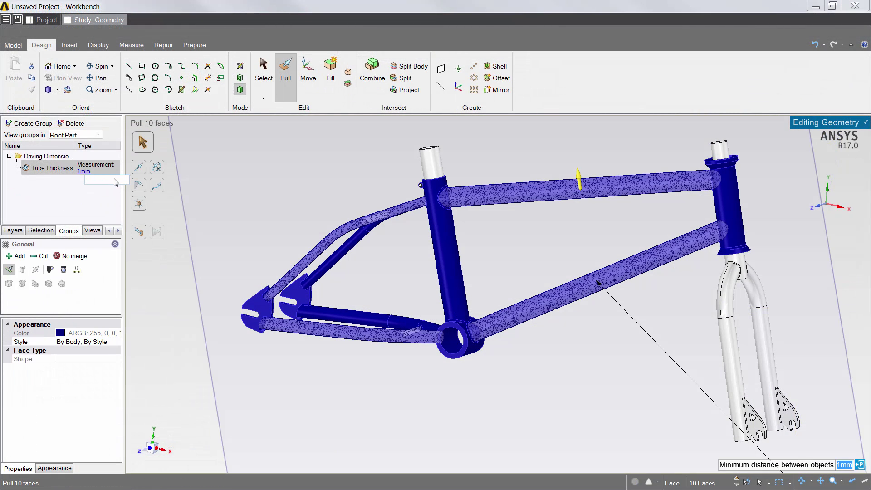
Step: Apply the 1.6 mm Tube Thickness, return to the study, and update the results
{"action": "key", "text": "Return"}
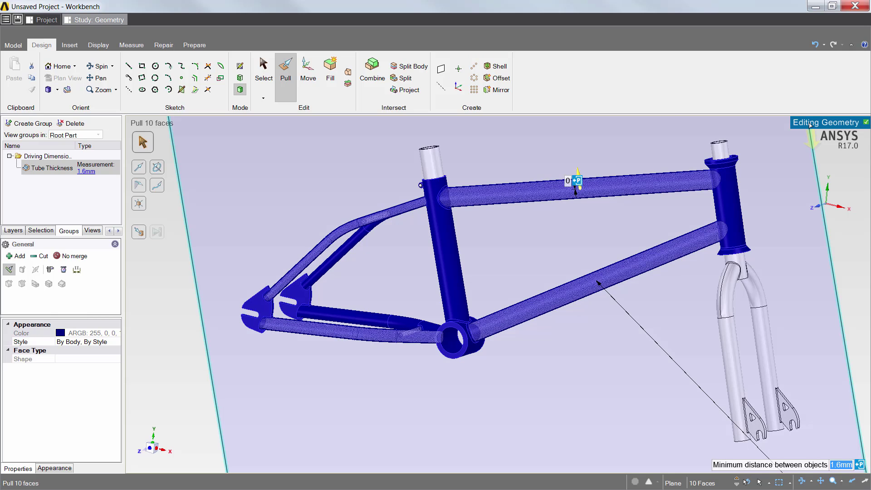
{"action": "left_click", "coordinate": [807, 122]}
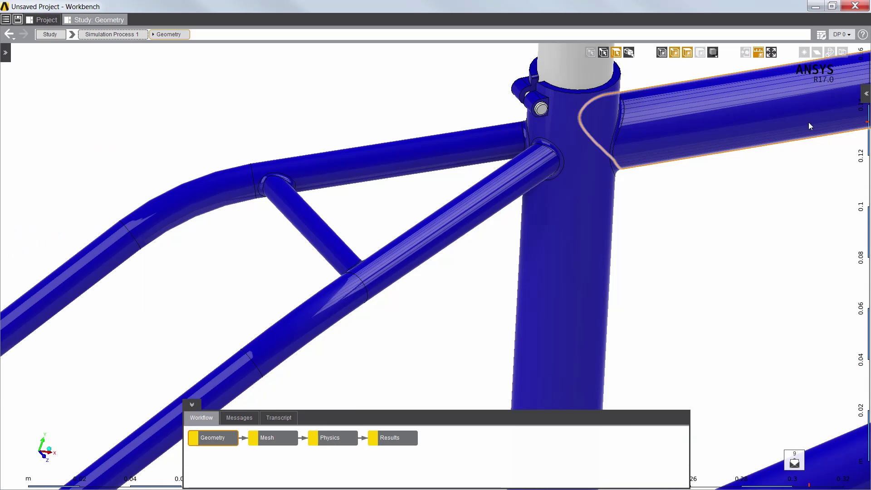
{"action": "left_click", "coordinate": [396, 437]}
{"action": "right_click", "coordinate": [396, 437]}
{"action": "left_click", "coordinate": [412, 444]}
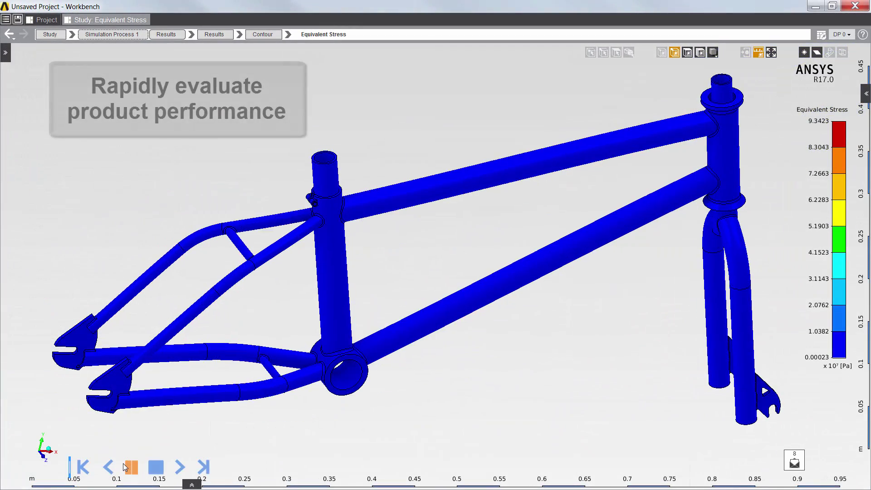
Step: Play the deformation animation of the 1.6 mm frame's Equivalent Stress contour
{"action": "left_click", "coordinate": [124, 465]}
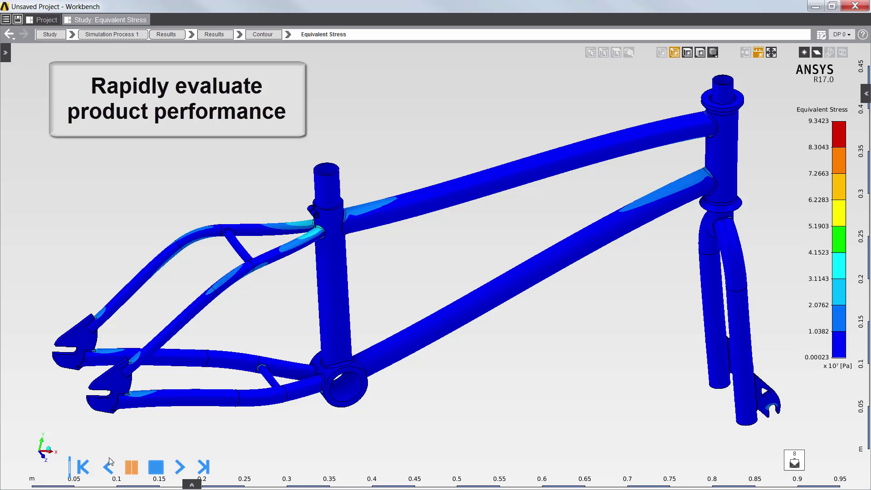